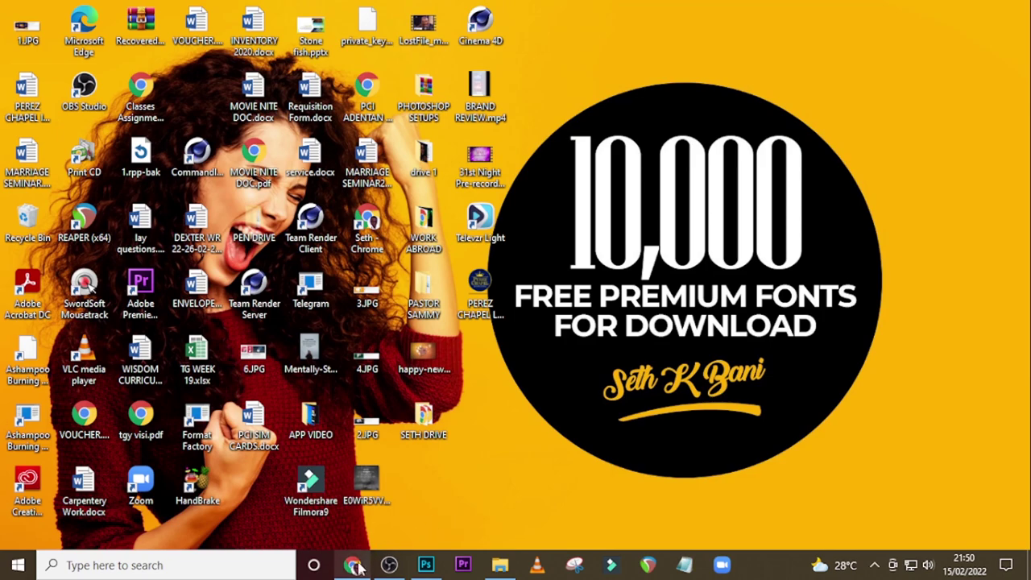
Restore the 10,000+ free fonts blog post in Chrome and scroll to its DOWNLOAD FILE link
{"action": "left_click", "coordinate": [352, 565]}
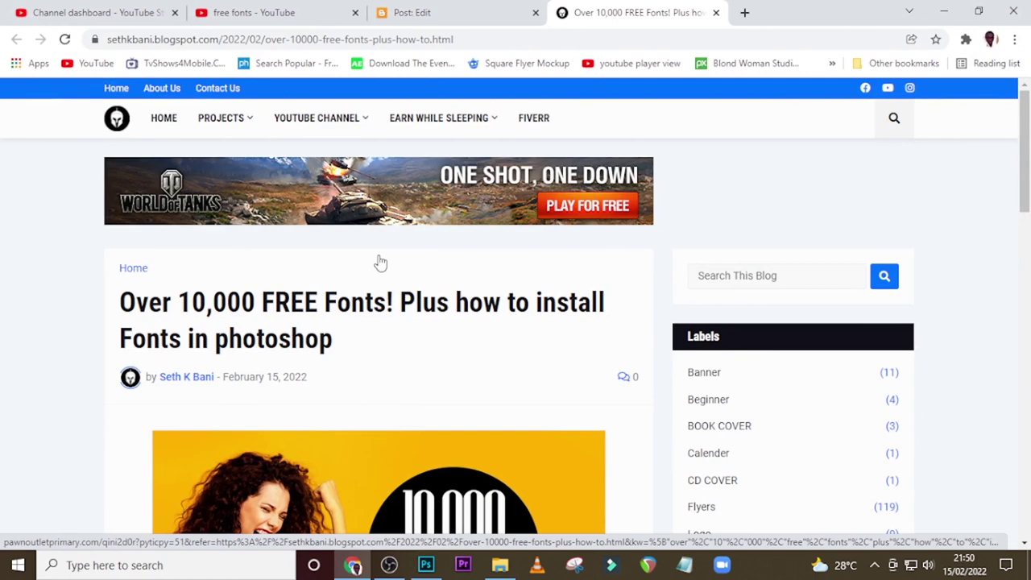
{"action": "scroll", "coordinate": [386, 257], "scroll_direction": "down", "scroll_amount": 3}
{"action": "scroll", "coordinate": [346, 253], "scroll_direction": "down", "scroll_amount": 2}
{"action": "scroll", "coordinate": [314, 234], "scroll_direction": "up", "scroll_amount": 2}
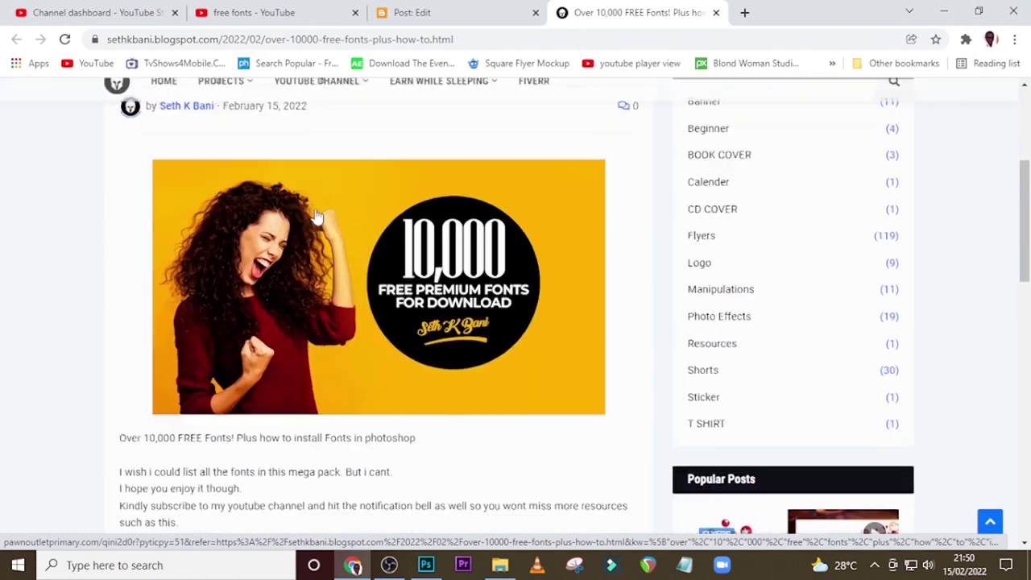
{"action": "scroll", "coordinate": [418, 213], "scroll_direction": "up", "scroll_amount": 3}
{"action": "scroll", "coordinate": [370, 274], "scroll_direction": "down", "scroll_amount": 4}
{"action": "scroll", "coordinate": [386, 238], "scroll_direction": "up", "scroll_amount": 1}
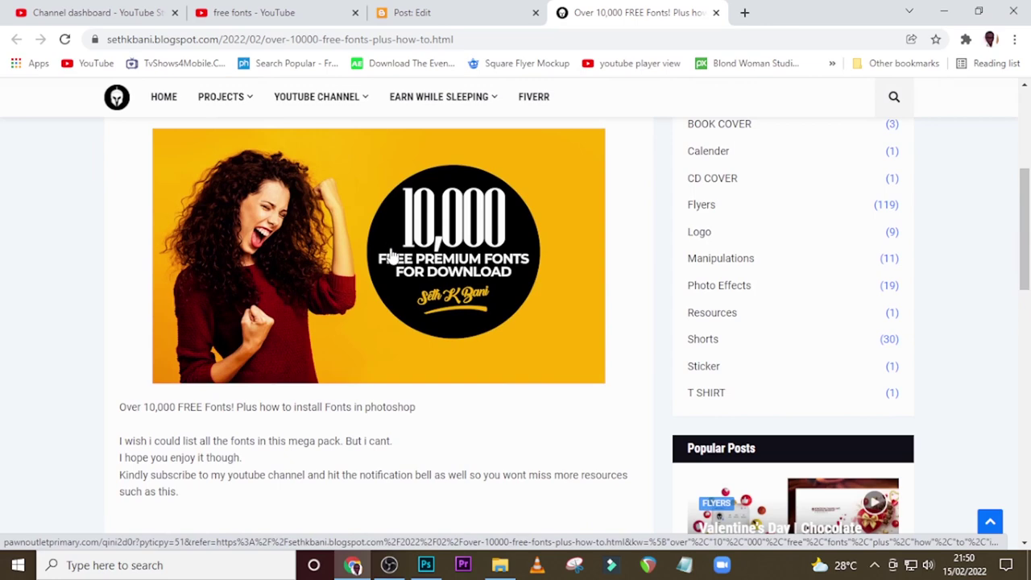
{"action": "scroll", "coordinate": [390, 256], "scroll_direction": "down", "scroll_amount": 5}
{"action": "scroll", "coordinate": [352, 250], "scroll_direction": "up", "scroll_amount": 5}
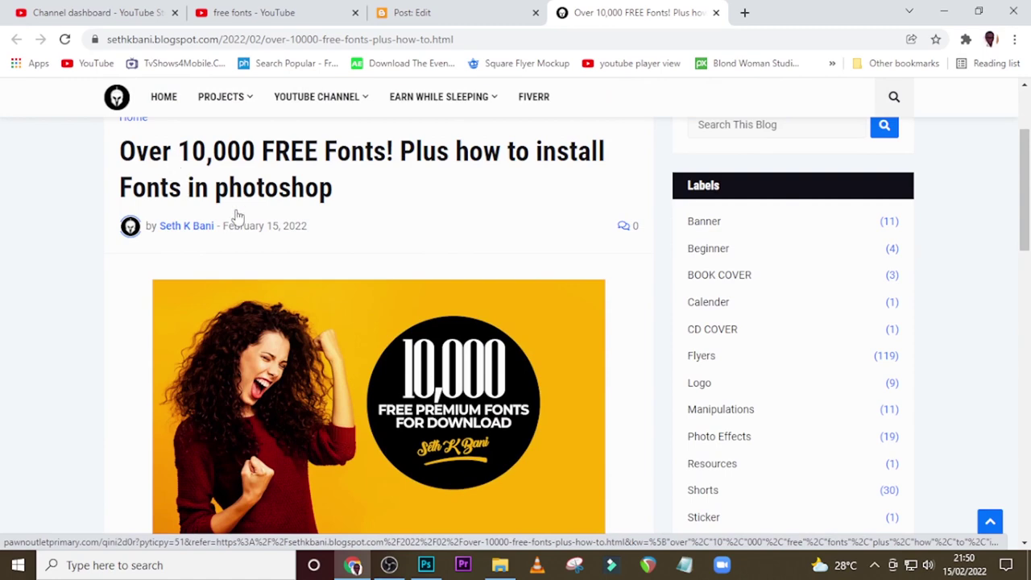
{"action": "scroll", "coordinate": [327, 305], "scroll_direction": "down", "scroll_amount": 2}
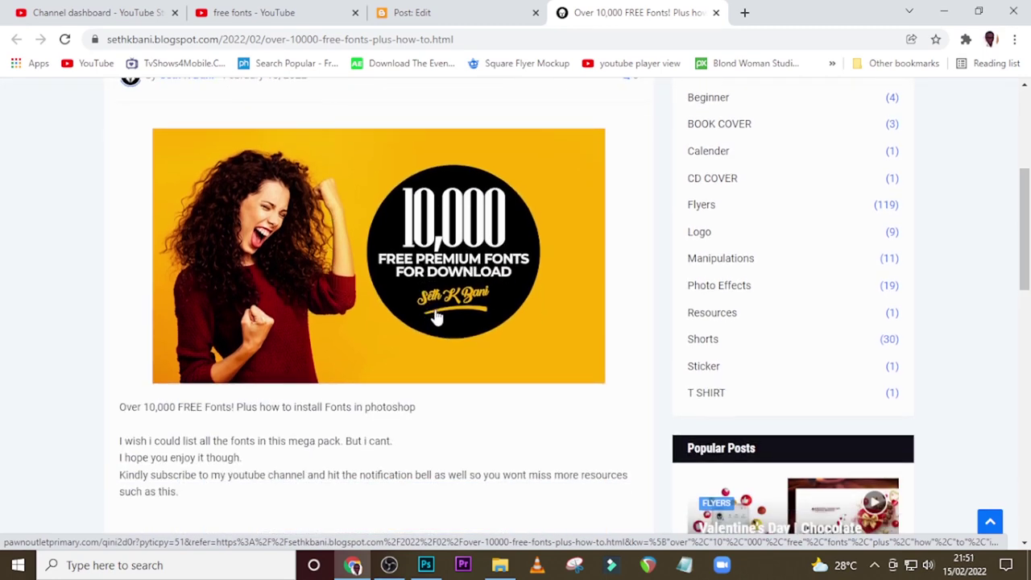
{"action": "scroll", "coordinate": [434, 318], "scroll_direction": "down", "scroll_amount": 4}
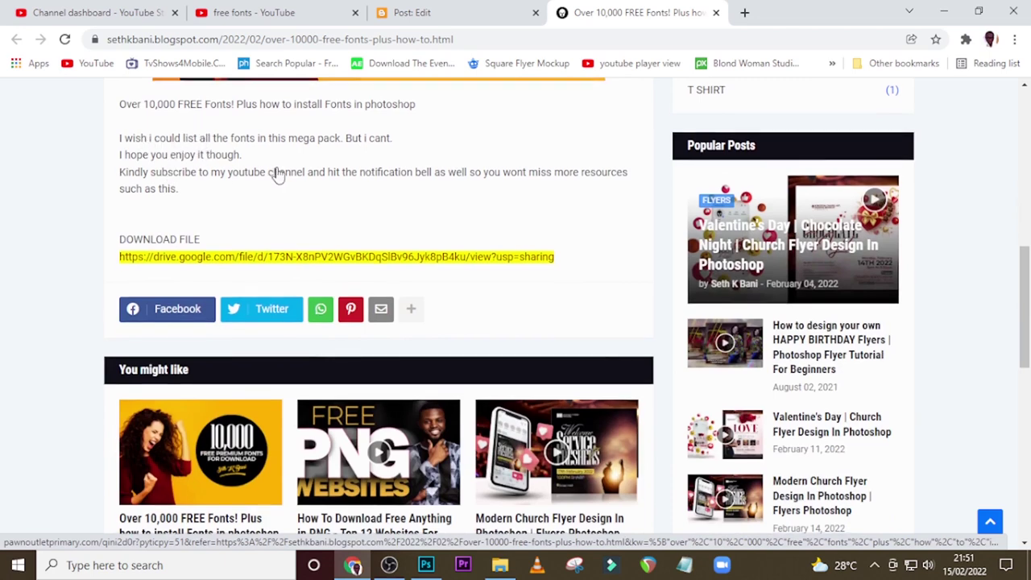
{"action": "scroll", "coordinate": [276, 175], "scroll_direction": "down", "scroll_amount": 2}
{"action": "scroll", "coordinate": [193, 145], "scroll_direction": "up", "scroll_amount": 3}
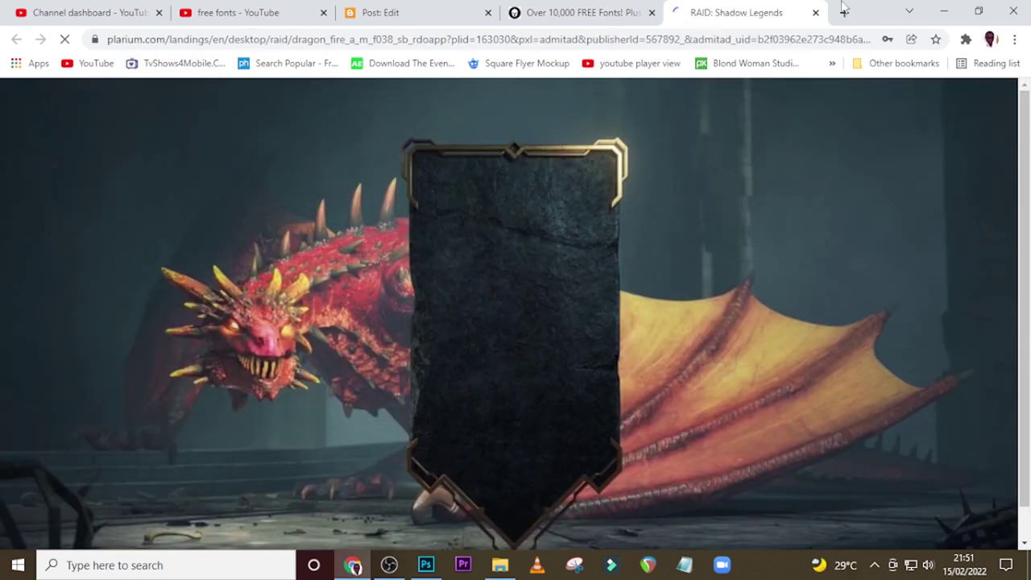
Close the advertisement tab and switch to the Downloads folder holding the fonts zip
{"action": "key", "text": "ctrl+w"}
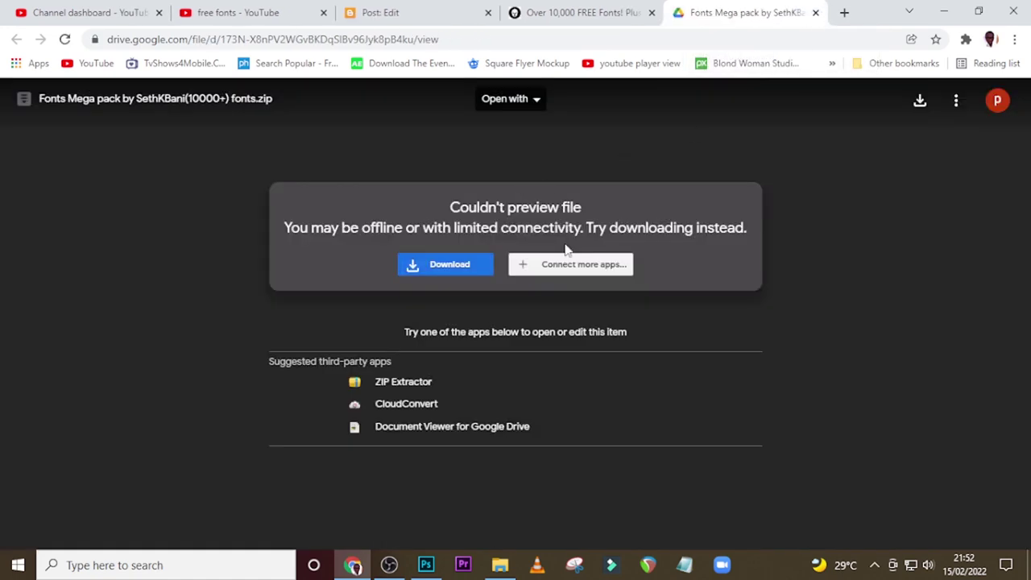
{"action": "left_click", "coordinate": [499, 564]}
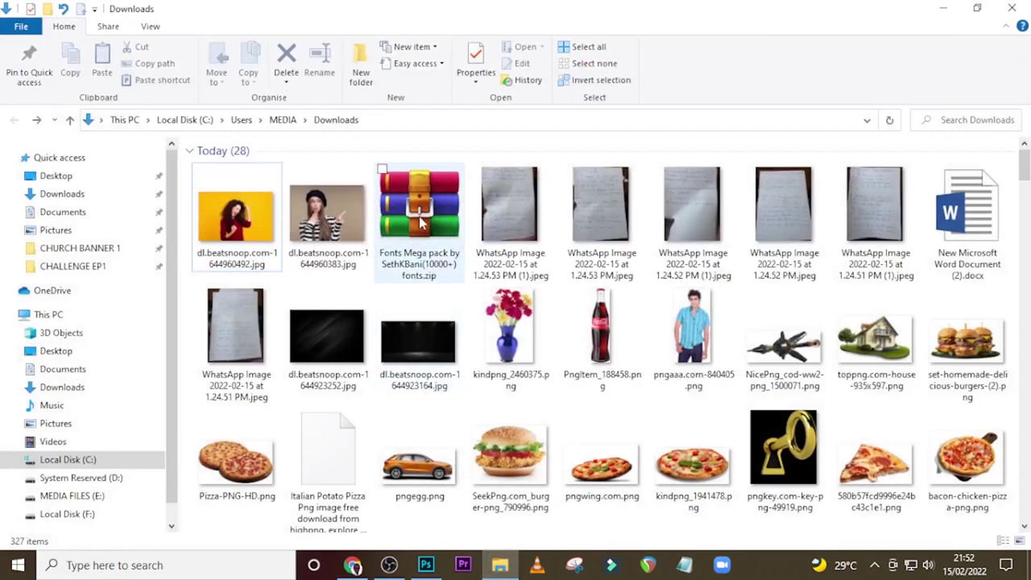
Extract the zip to a 'Fonts Mega pack by SethKBani(10000+) fonts' folder in Downloads
{"action": "left_click", "coordinate": [419, 215]}
{"action": "right_click", "coordinate": [418, 215]}
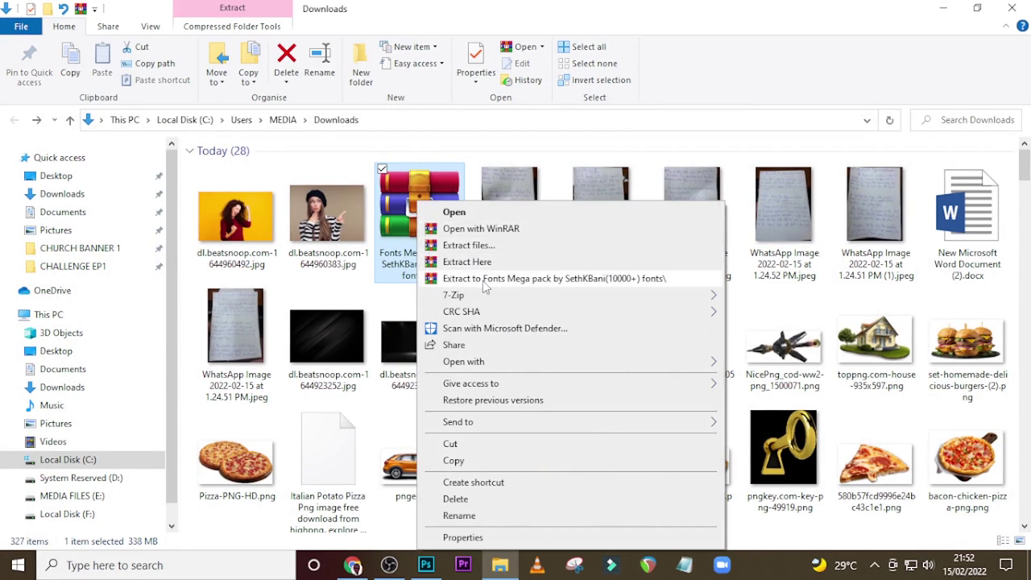
{"action": "left_click", "coordinate": [554, 280]}
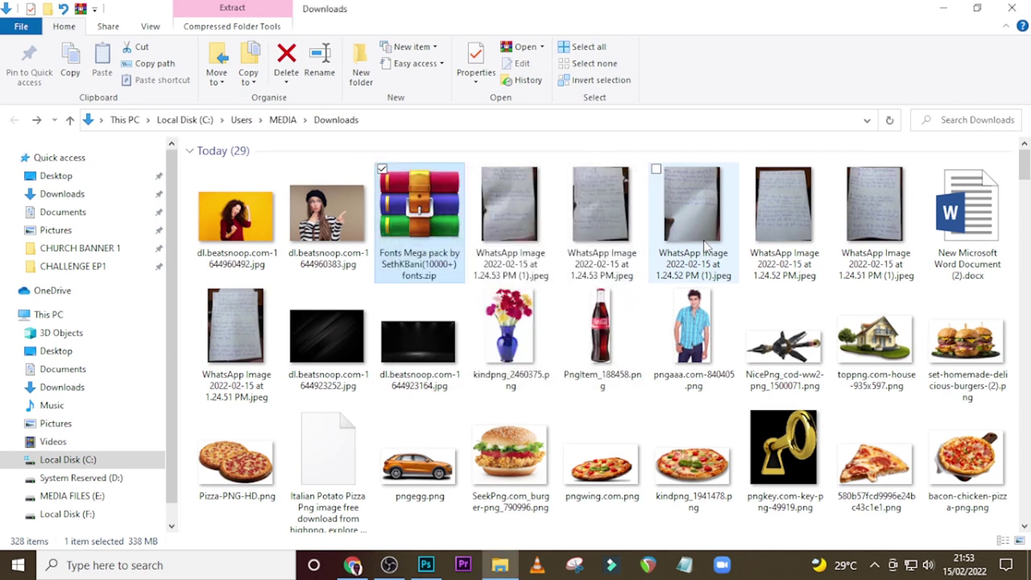
{"action": "mouse_move", "coordinate": [692, 209]}
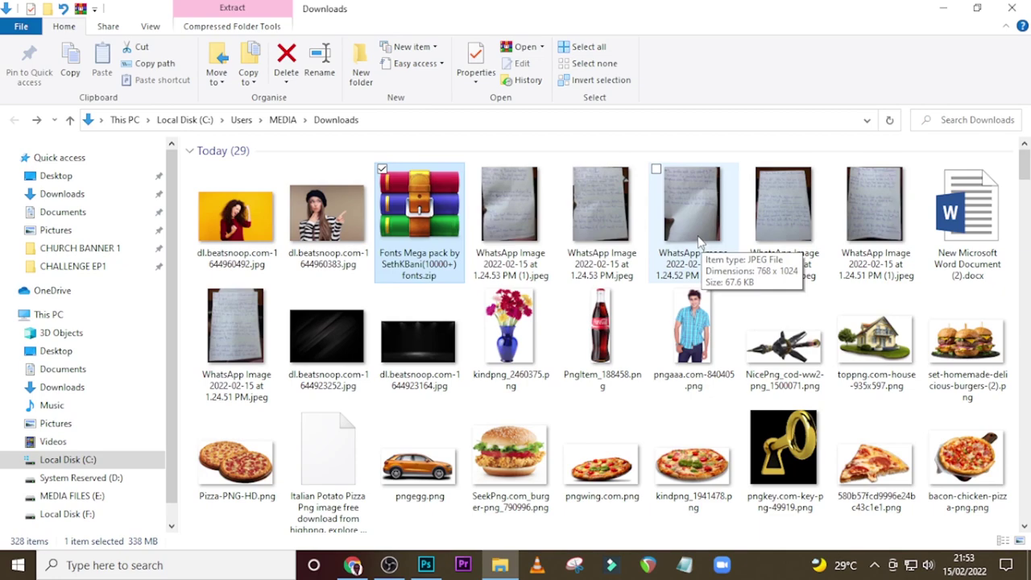
{"action": "scroll", "coordinate": [697, 239], "scroll_direction": "down", "scroll_amount": 7}
{"action": "scroll", "coordinate": [694, 236], "scroll_direction": "up", "scroll_amount": 4}
{"action": "scroll", "coordinate": [695, 237], "scroll_direction": "up", "scroll_amount": 3}
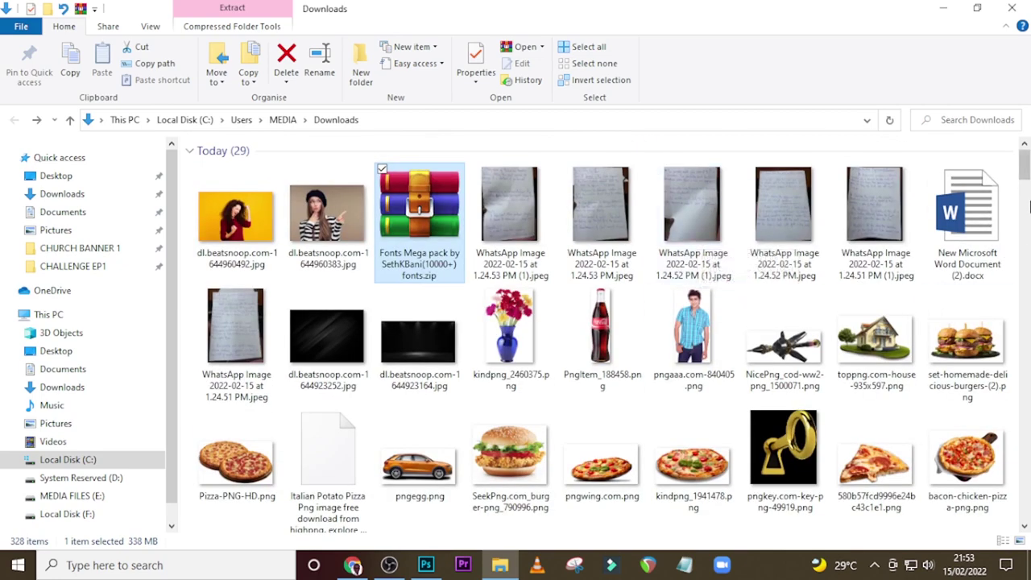
{"action": "scroll", "coordinate": [926, 209], "scroll_direction": "down", "scroll_amount": 2}
{"action": "scroll", "coordinate": [926, 241], "scroll_direction": "down", "scroll_amount": 2}
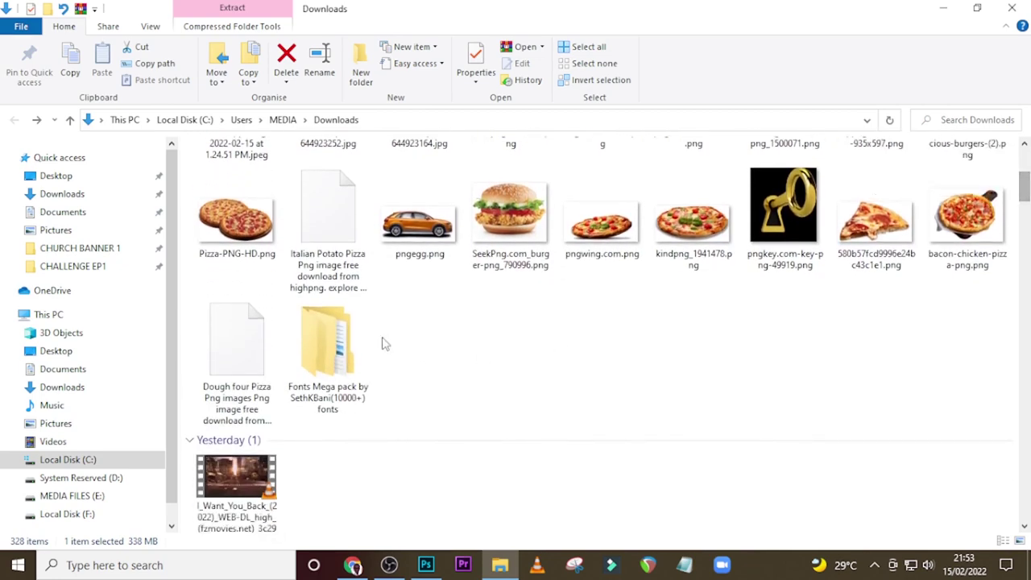
Open the nested 10000+ Fonts Collection folder inside the extracted pack
{"action": "double_click", "coordinate": [328, 342]}
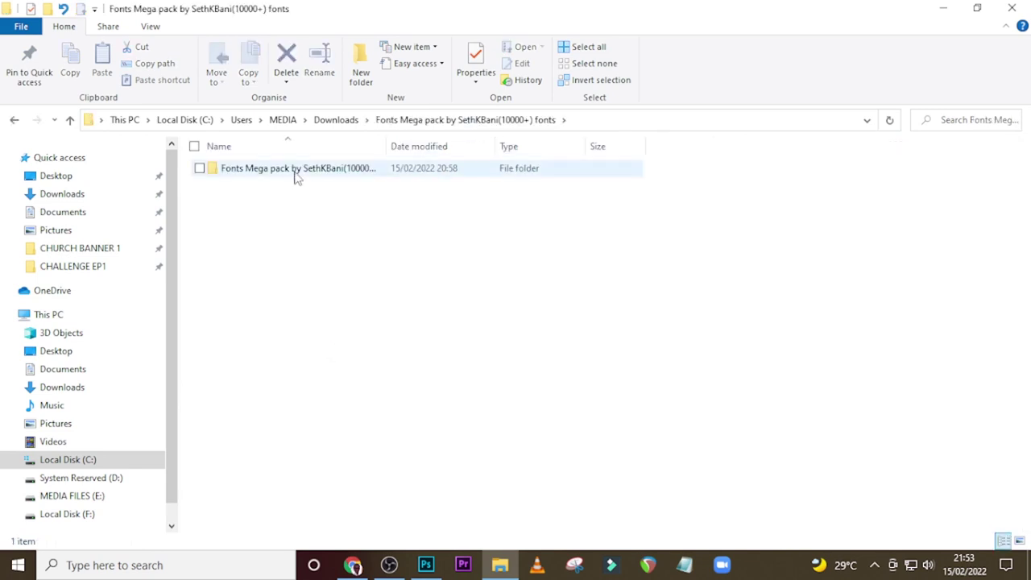
{"action": "double_click", "coordinate": [296, 170]}
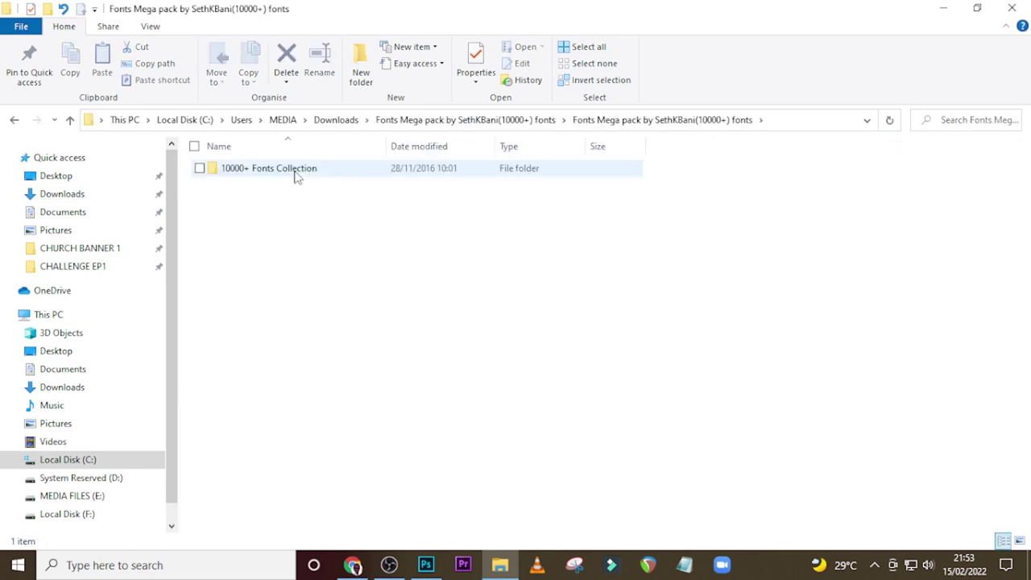
{"action": "double_click", "coordinate": [296, 172]}
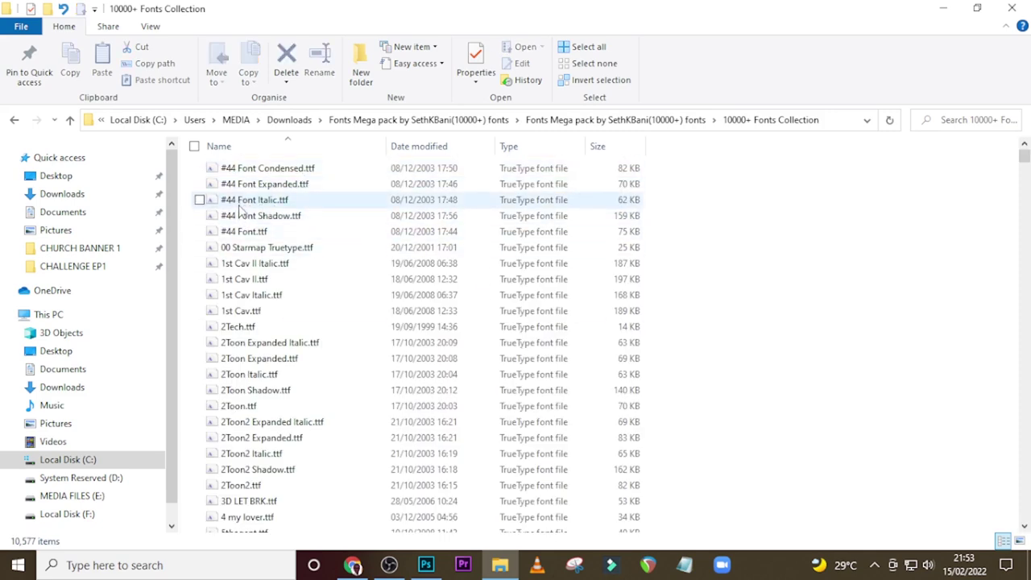
{"action": "scroll", "coordinate": [383, 321], "scroll_direction": "down", "scroll_amount": 3}
{"action": "scroll", "coordinate": [383, 320], "scroll_direction": "down", "scroll_amount": 3}
{"action": "scroll", "coordinate": [383, 321], "scroll_direction": "down", "scroll_amount": 3}
{"action": "scroll", "coordinate": [382, 317], "scroll_direction": "down", "scroll_amount": 3}
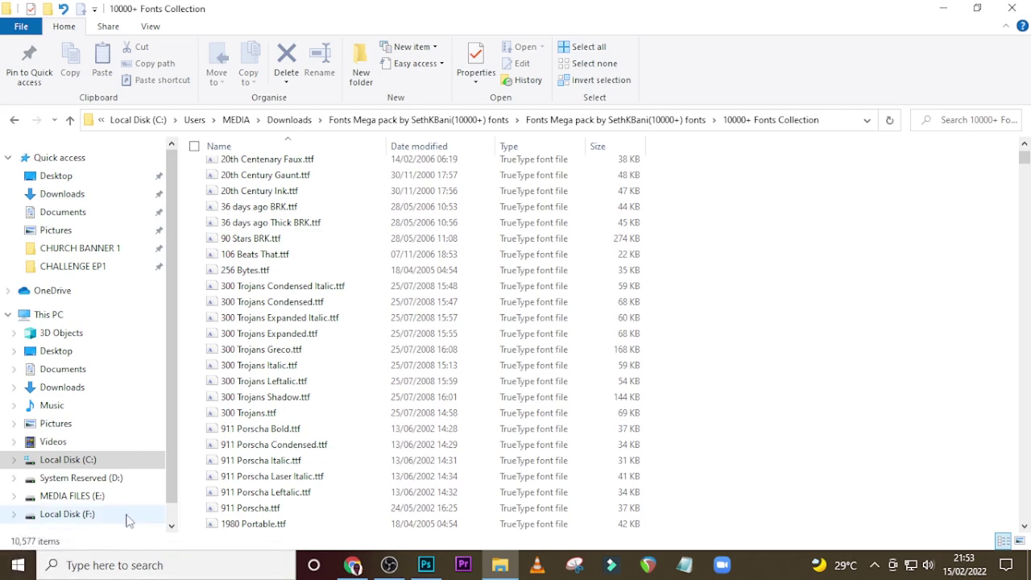
Scroll through the font files and switch the folder to Large icons view
{"action": "scroll", "coordinate": [241, 375], "scroll_direction": "down", "scroll_amount": 5}
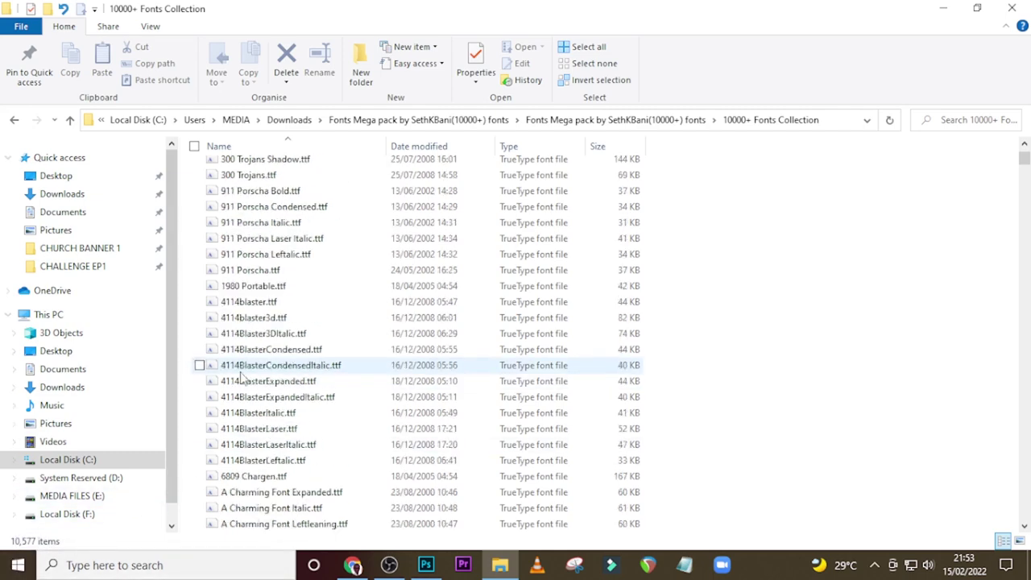
{"action": "scroll", "coordinate": [246, 377], "scroll_direction": "down", "scroll_amount": 10}
{"action": "scroll", "coordinate": [247, 378], "scroll_direction": "down", "scroll_amount": 8}
{"action": "scroll", "coordinate": [247, 377], "scroll_direction": "down", "scroll_amount": 6}
{"action": "scroll", "coordinate": [247, 377], "scroll_direction": "down", "scroll_amount": 6}
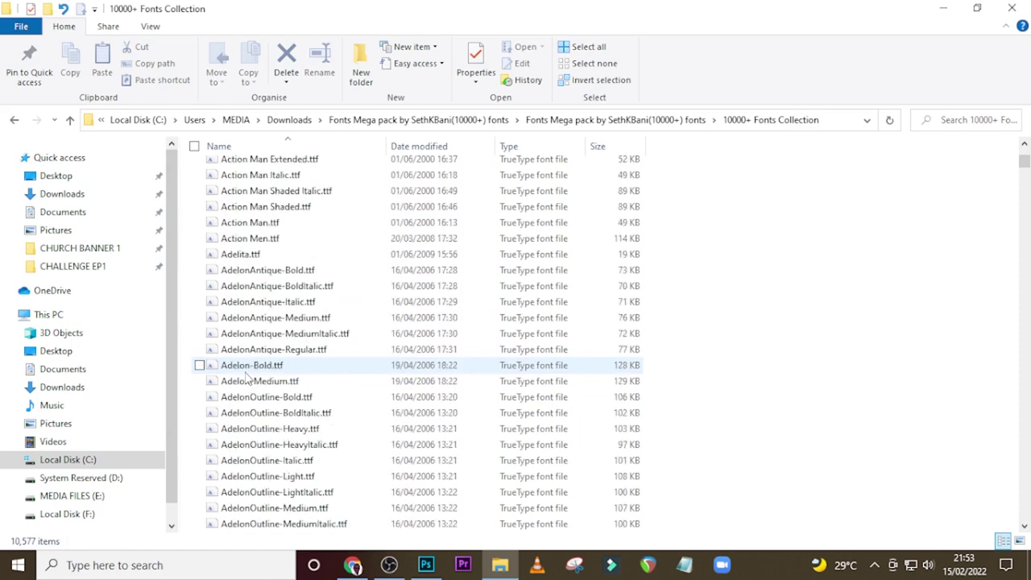
{"action": "scroll", "coordinate": [248, 377], "scroll_direction": "down", "scroll_amount": 6}
{"action": "scroll", "coordinate": [247, 376], "scroll_direction": "down", "scroll_amount": 6}
{"action": "scroll", "coordinate": [247, 376], "scroll_direction": "down", "scroll_amount": 6}
{"action": "scroll", "coordinate": [247, 377], "scroll_direction": "down", "scroll_amount": 6}
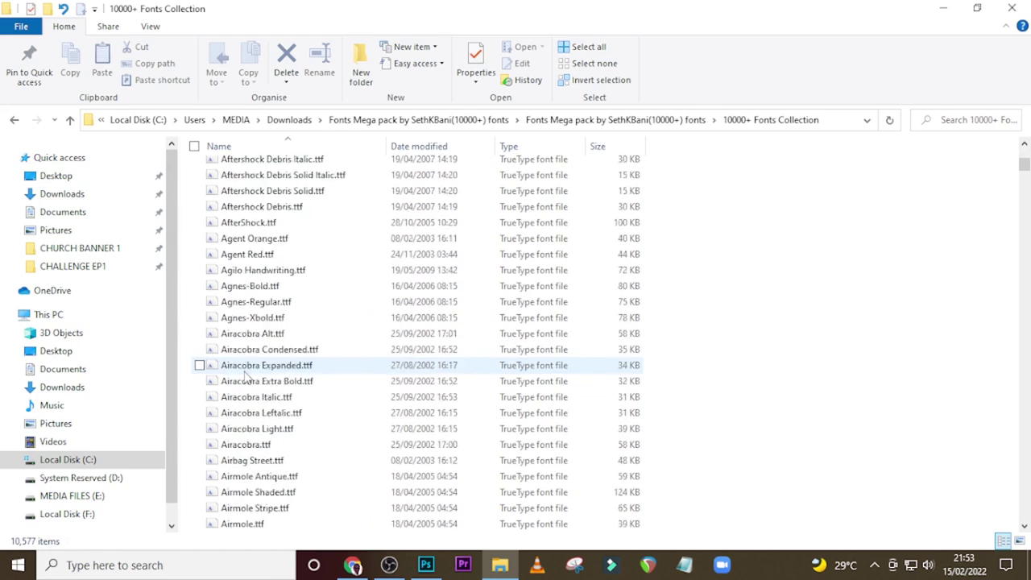
{"action": "scroll", "coordinate": [247, 377], "scroll_direction": "down", "scroll_amount": 6}
{"action": "scroll", "coordinate": [247, 374], "scroll_direction": "down", "scroll_amount": 6}
{"action": "scroll", "coordinate": [248, 374], "scroll_direction": "down", "scroll_amount": 6}
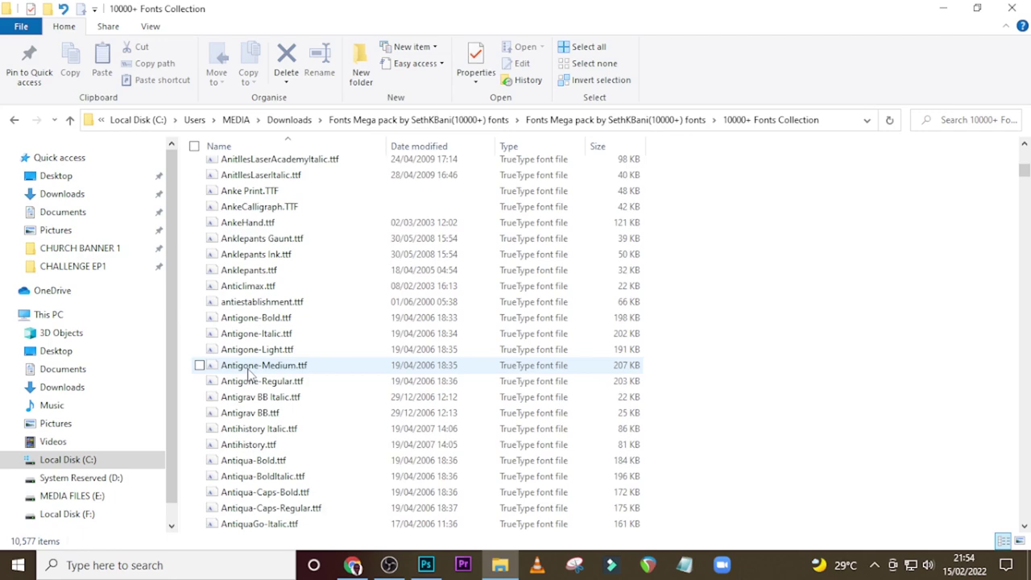
{"action": "scroll", "coordinate": [247, 375], "scroll_direction": "down", "scroll_amount": 6}
{"action": "scroll", "coordinate": [247, 374], "scroll_direction": "down", "scroll_amount": 6}
{"action": "scroll", "coordinate": [247, 375], "scroll_direction": "down", "scroll_amount": 6}
{"action": "scroll", "coordinate": [248, 374], "scroll_direction": "down", "scroll_amount": 6}
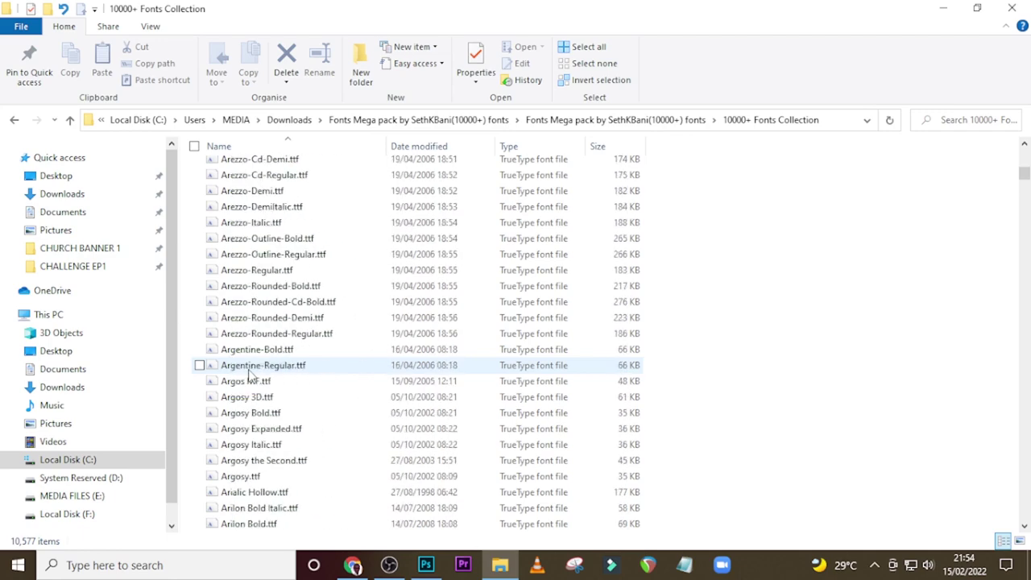
{"action": "scroll", "coordinate": [248, 374], "scroll_direction": "down", "scroll_amount": 6}
{"action": "left_click", "coordinate": [1020, 542]}
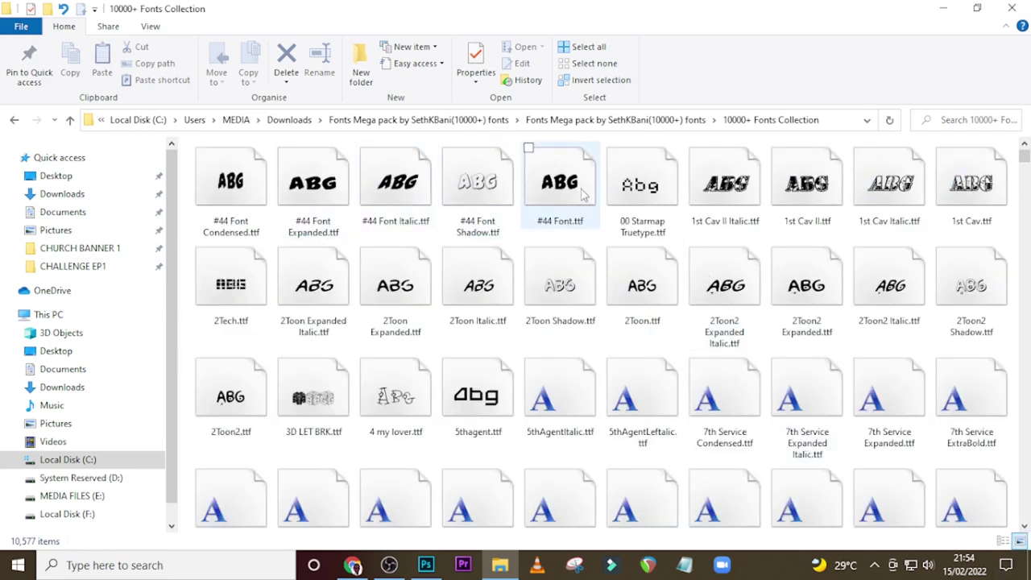
Select all 10,577 font files in the folder and install them
{"action": "mouse_move", "coordinate": [1023, 155]}
{"action": "left_mouse_down"}
{"action": "mouse_move", "coordinate": [1026, 181]}
{"action": "mouse_move", "coordinate": [1025, 145]}
{"action": "left_mouse_up"}
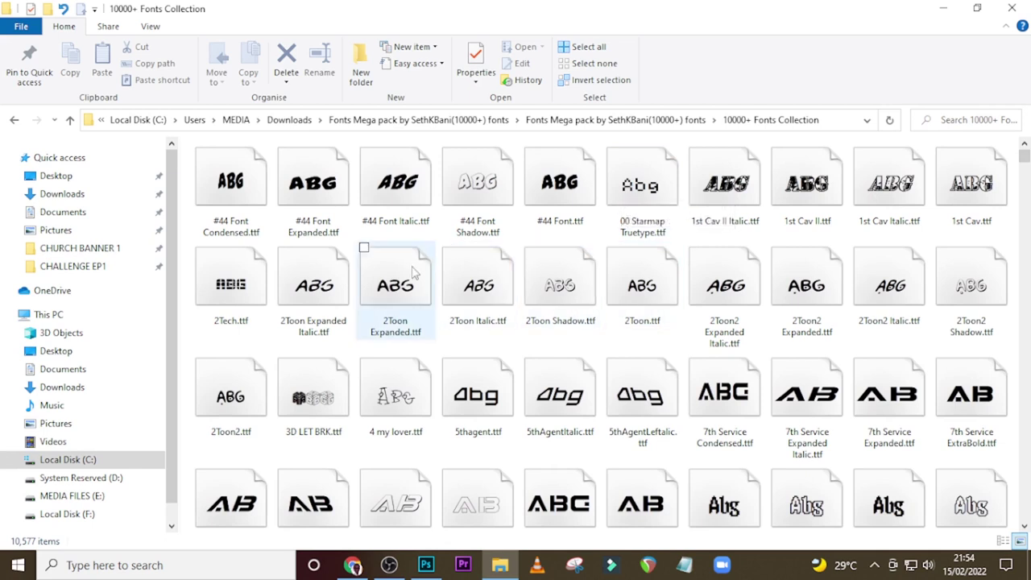
{"action": "left_click", "coordinate": [236, 183]}
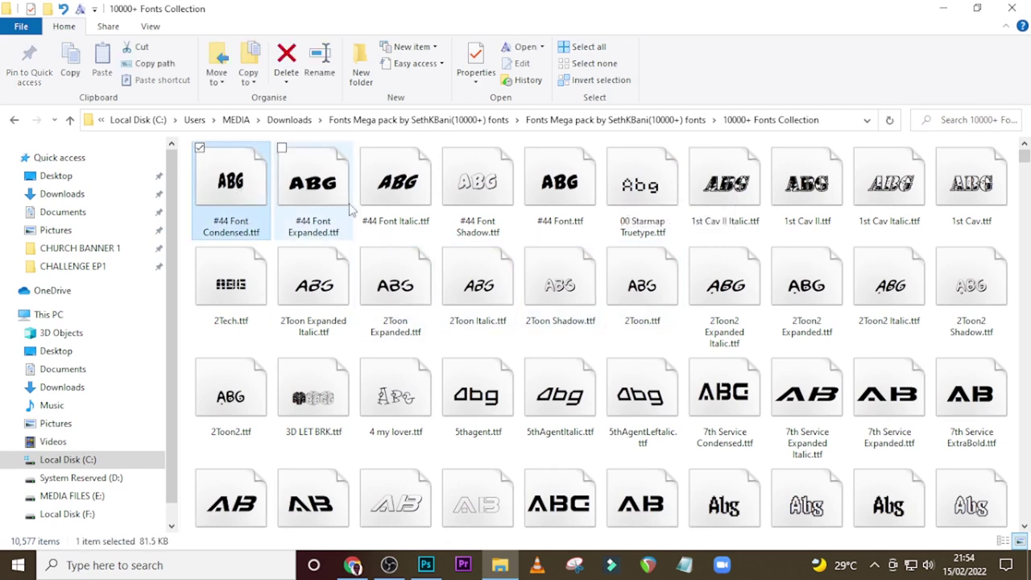
{"action": "key", "text": "ctrl+a"}
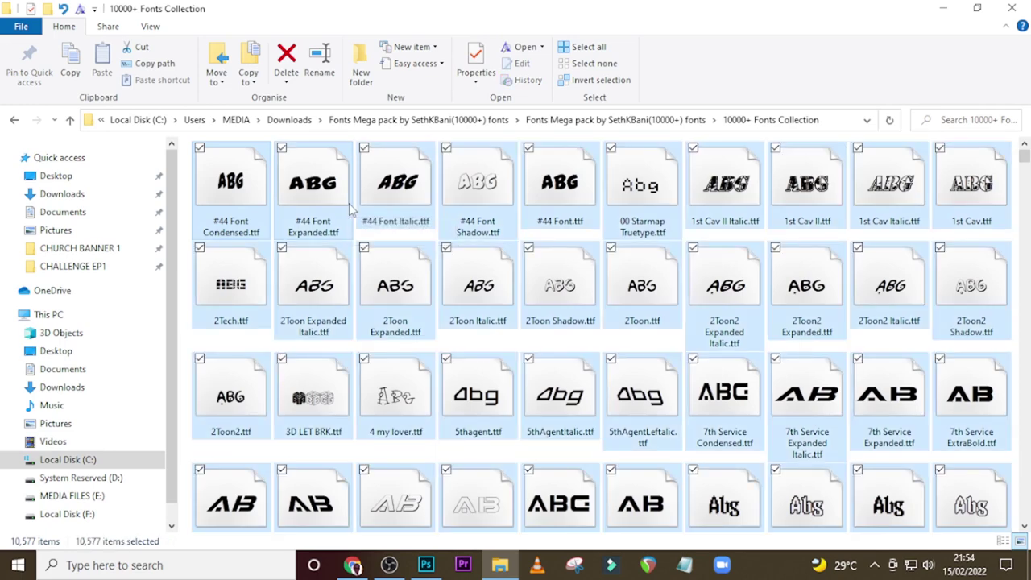
{"action": "right_click", "coordinate": [249, 191]}
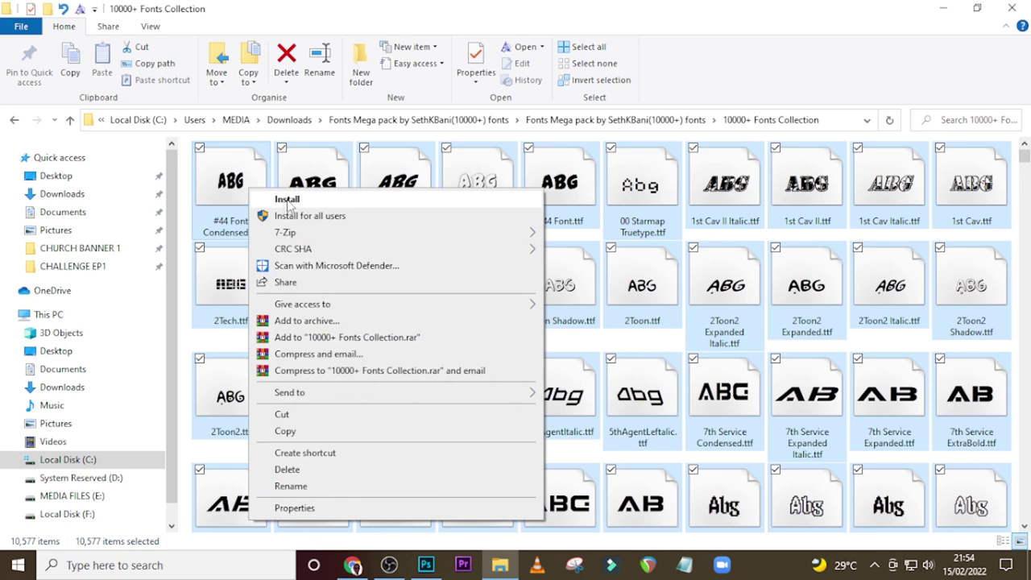
{"action": "left_click", "coordinate": [287, 200]}
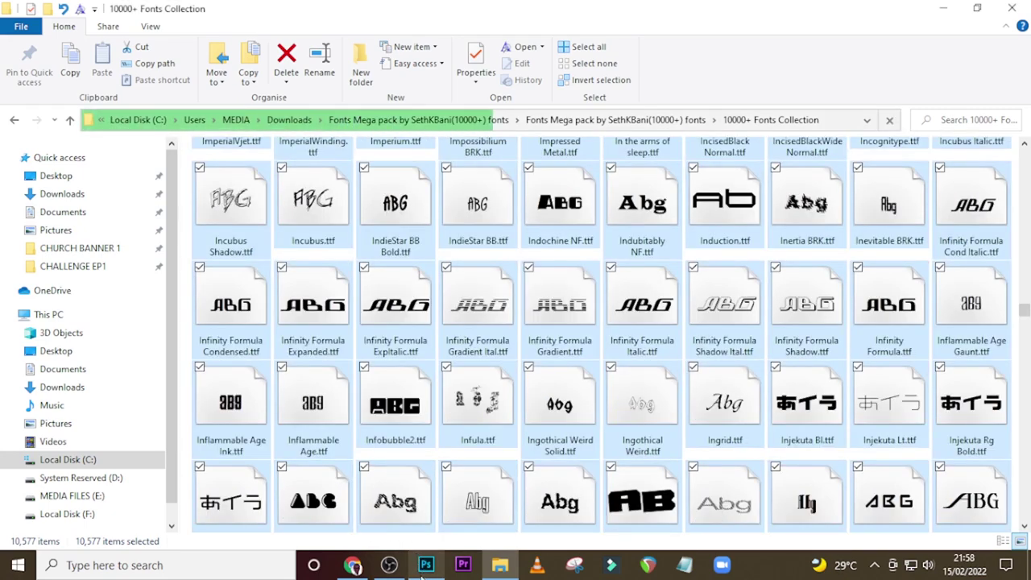
Switch to Photoshop and apply #44 Font to the sample text via the Character panel
{"action": "key", "text": "alt+Tab"}
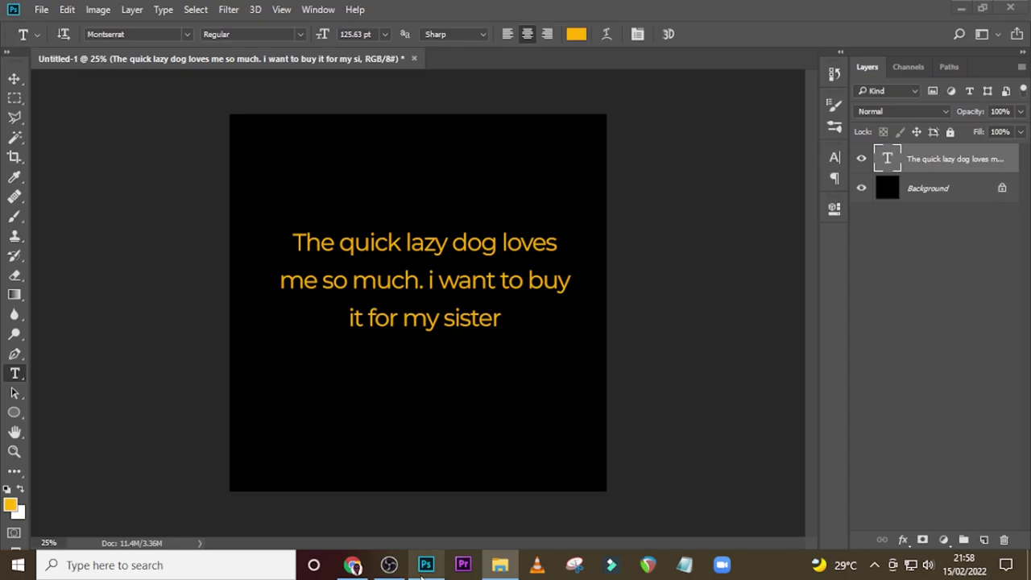
{"action": "left_click", "coordinate": [835, 158]}
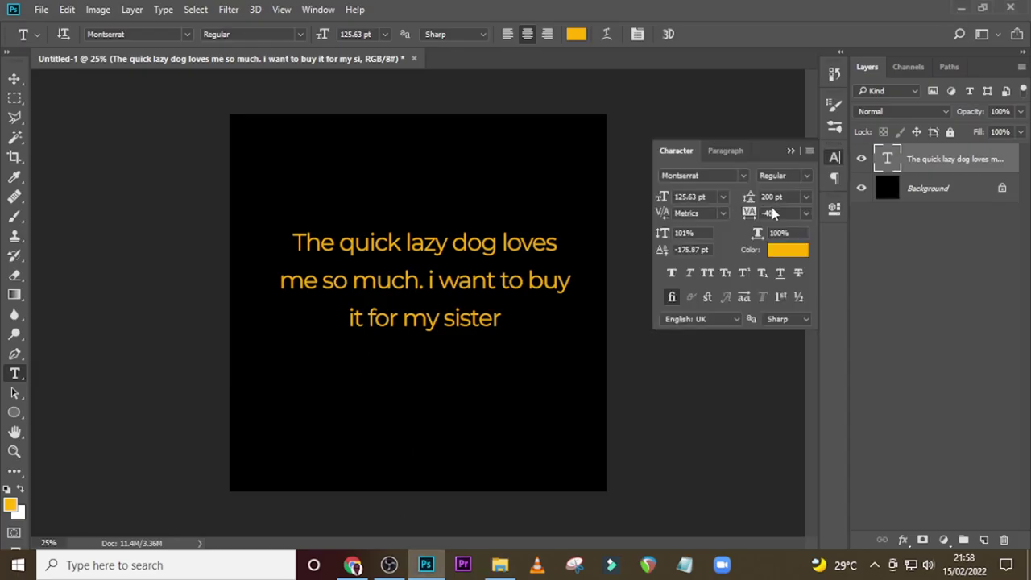
{"action": "left_click", "coordinate": [741, 177]}
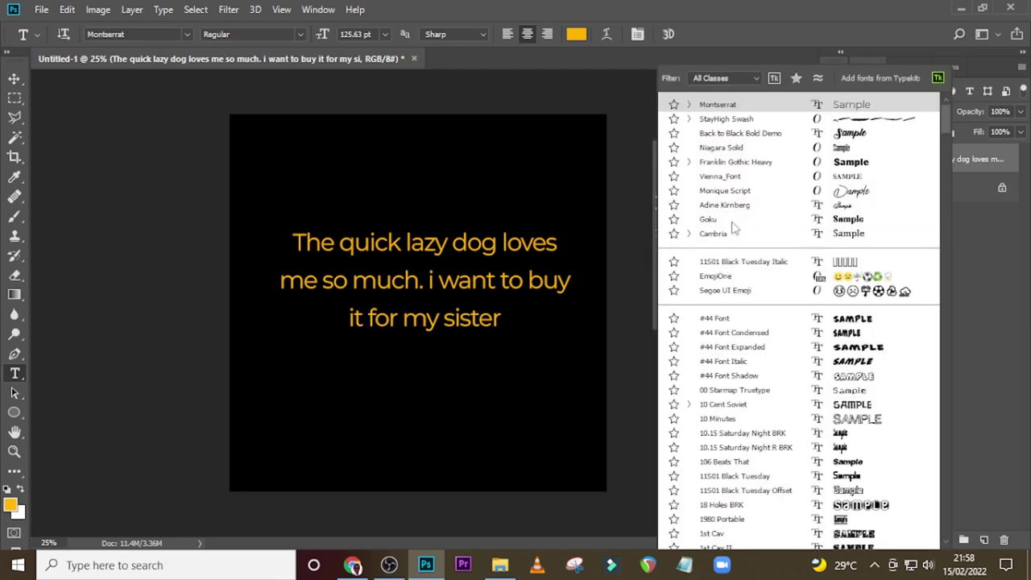
{"action": "left_click", "coordinate": [719, 321]}
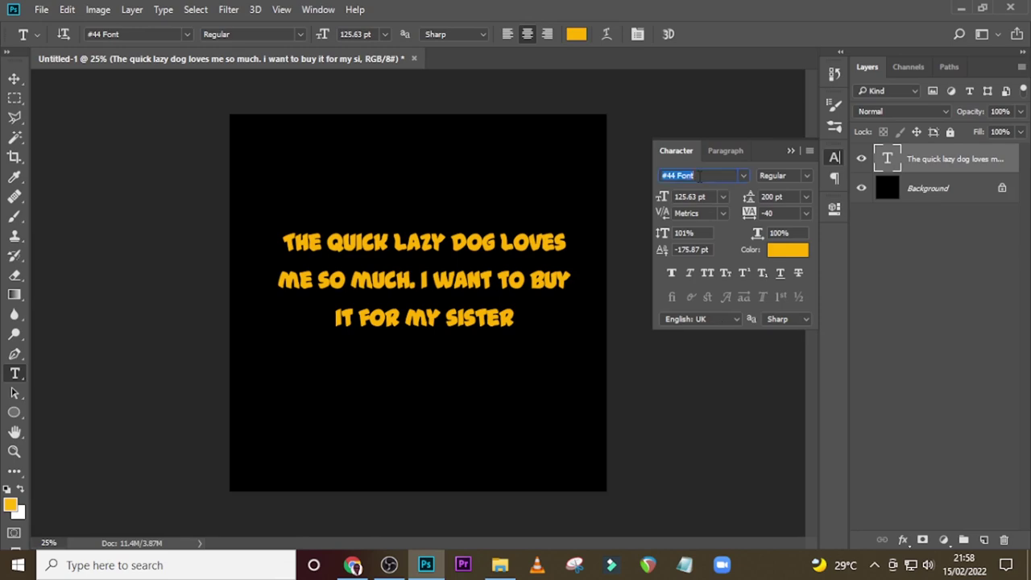
Preview the text in 300 Trojans, A750-Sans and Berlin Sans, ending on Century Schoolbook
{"action": "key", "text": "Down"}
{"action": "key", "text": "Up"}
{"action": "key", "text": "Up"}
{"action": "key", "text": "Up"}
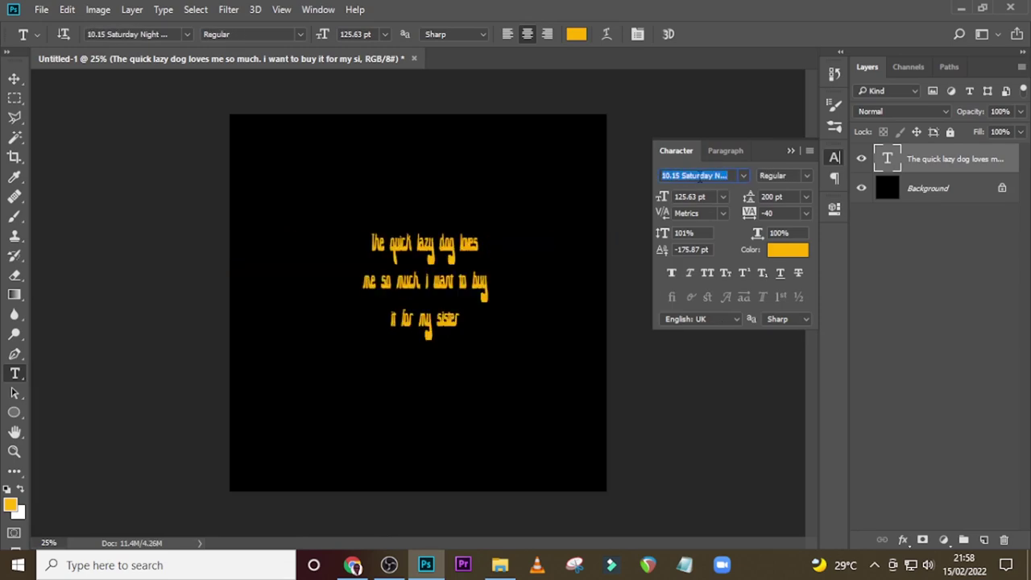
{"action": "key", "text": "Down"}
{"action": "key", "text": "Down"}
{"action": "key", "text": "Down"}
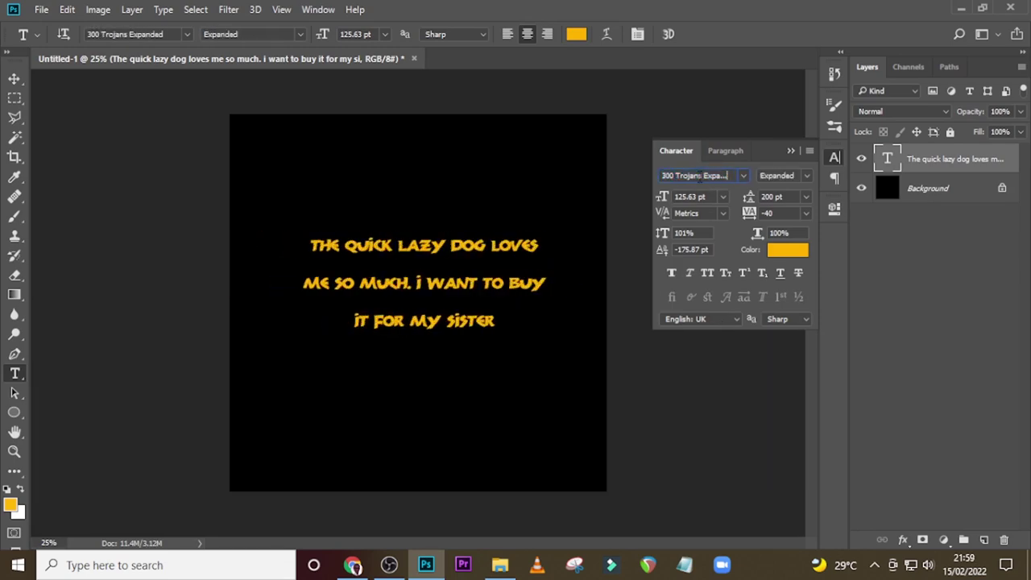
{"action": "key", "text": "Down"}
{"action": "key", "text": "Down"}
{"action": "key", "text": "Down"}
{"action": "key", "text": "Down"}
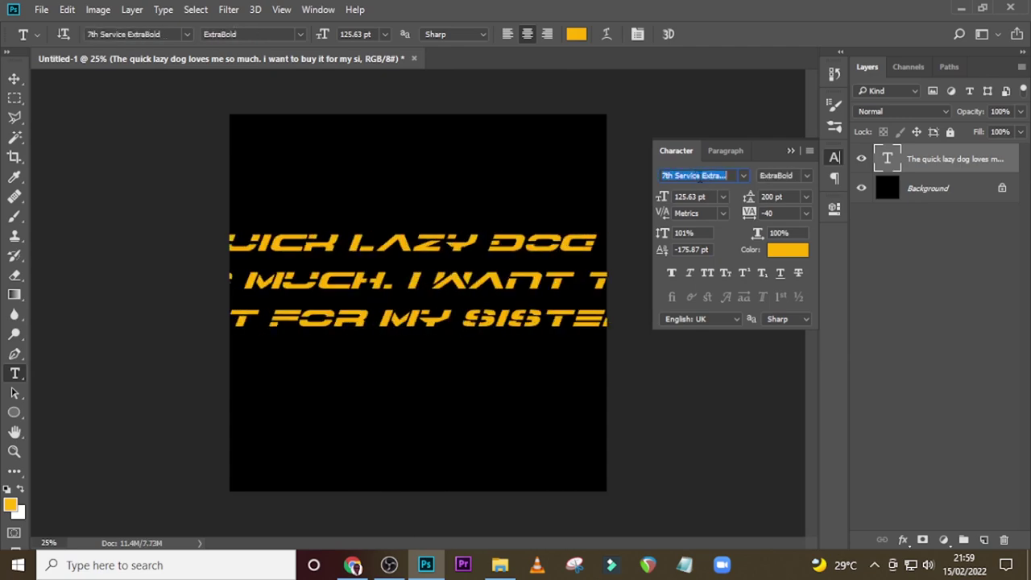
{"action": "key", "text": "Down"}
{"action": "key", "text": "Down"}
{"action": "key", "text": "Down"}
{"action": "key", "text": "Down"}
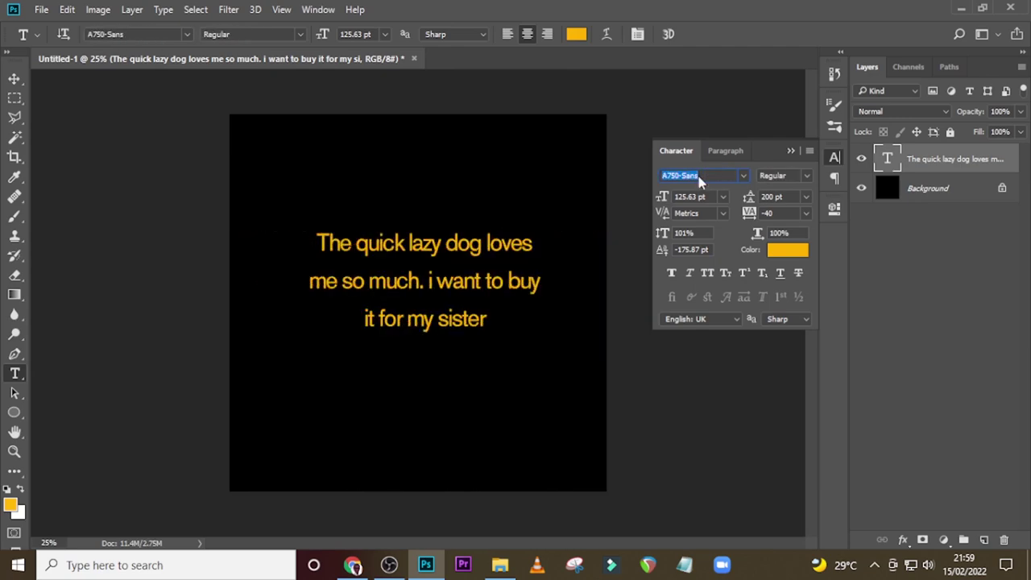
{"action": "key", "text": "Down"}
{"action": "key", "text": "Down"}
{"action": "key", "text": "Down"}
{"action": "key", "text": "Down"}
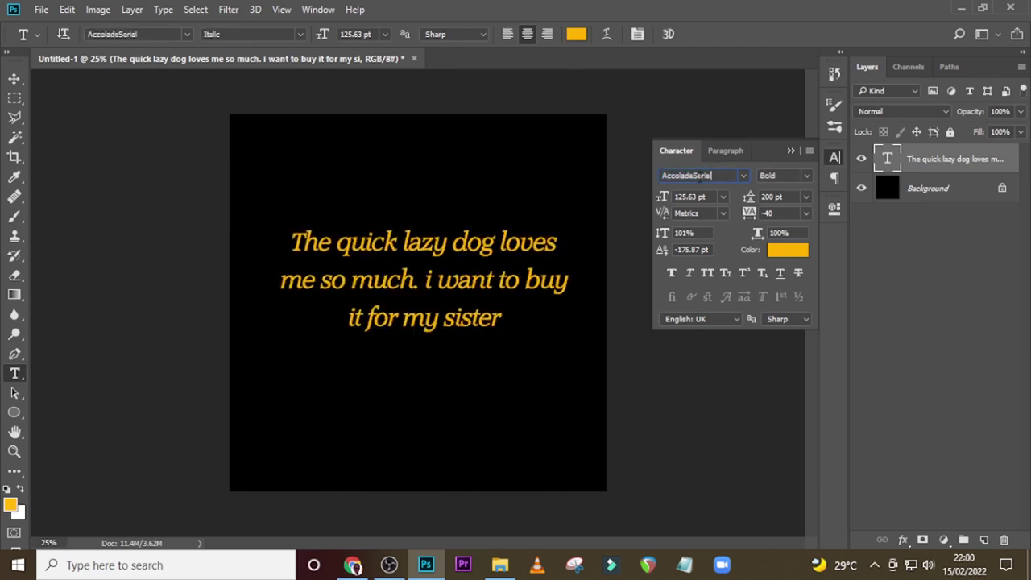
{"action": "key", "text": "Down"}
{"action": "key", "text": "Down"}
{"action": "key", "text": "Down"}
{"action": "key", "text": "Down"}
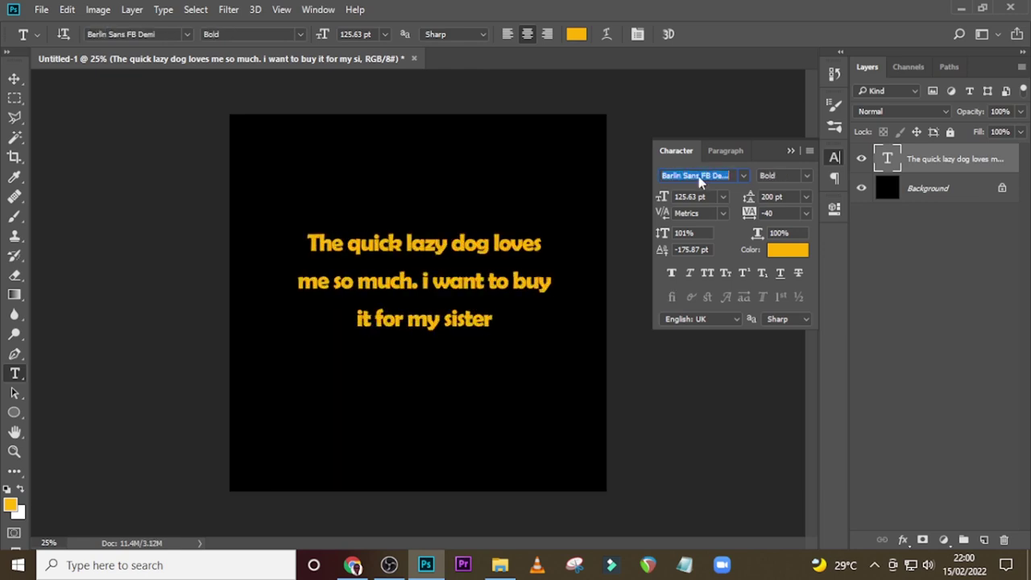
{"action": "key", "text": "Down"}
{"action": "key", "text": "Down"}
{"action": "key", "text": "Down"}
{"action": "key", "text": "Down"}
{"action": "key", "text": "Down"}
{"action": "key", "text": "Down"}
{"action": "key", "text": "Down"}
{"action": "key", "text": "Down"}
{"action": "key", "text": "Down"}
{"action": "key", "text": "Down"}
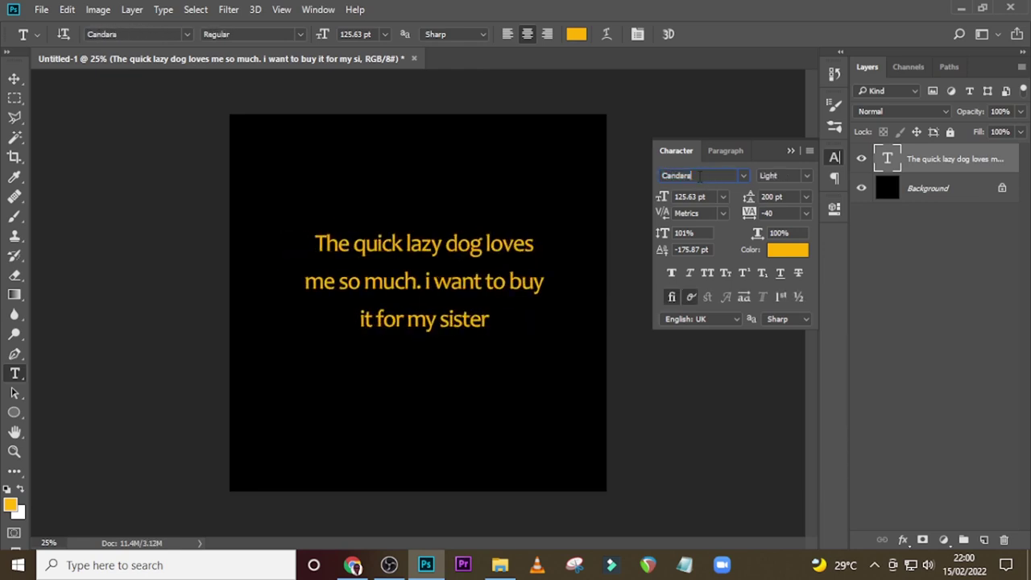
{"action": "left_click", "coordinate": [790, 150]}
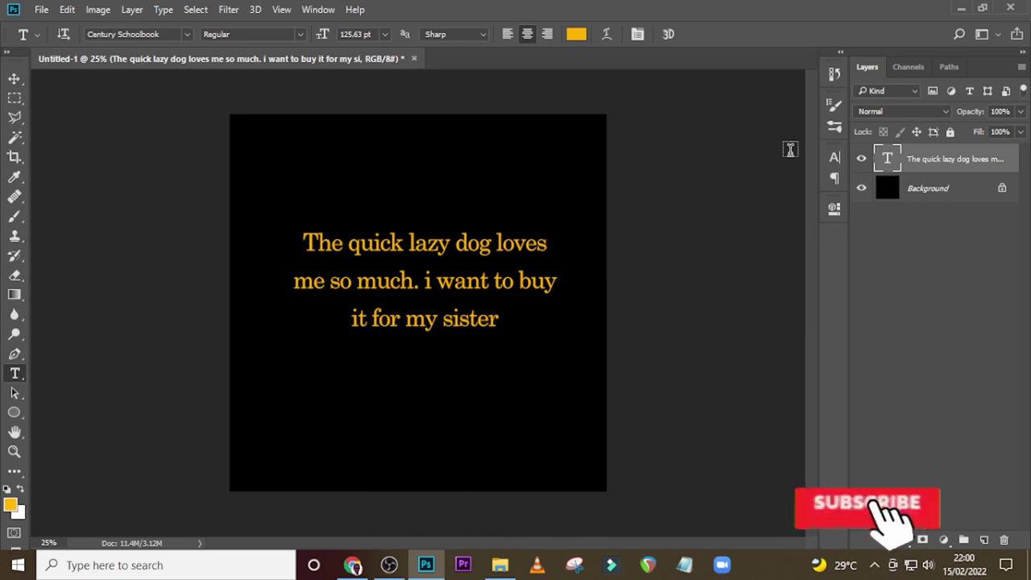